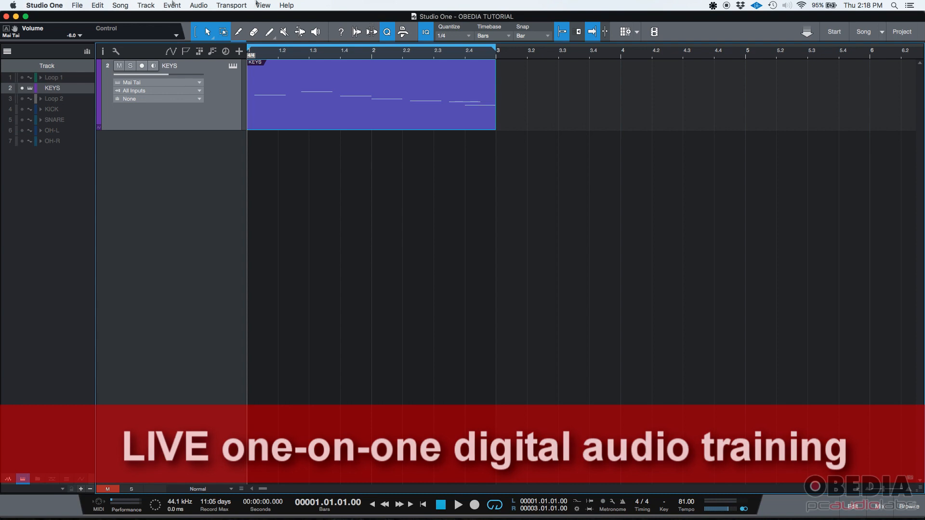
Step: Hide the track list and arm the KEYS track for recording with monitoring on
click(7, 51)
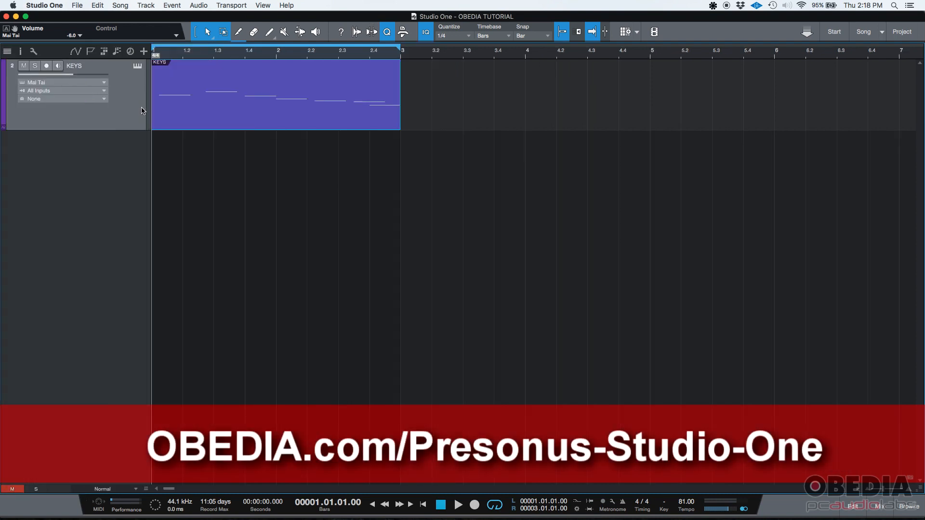
click(88, 68)
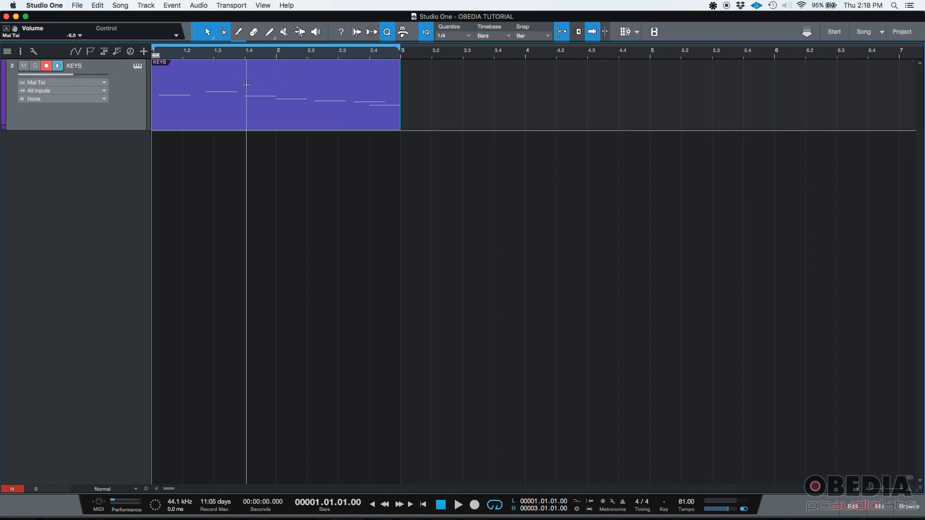
Step: Play the KEYS part, then stop playback and return the playhead to the song start
click(458, 505)
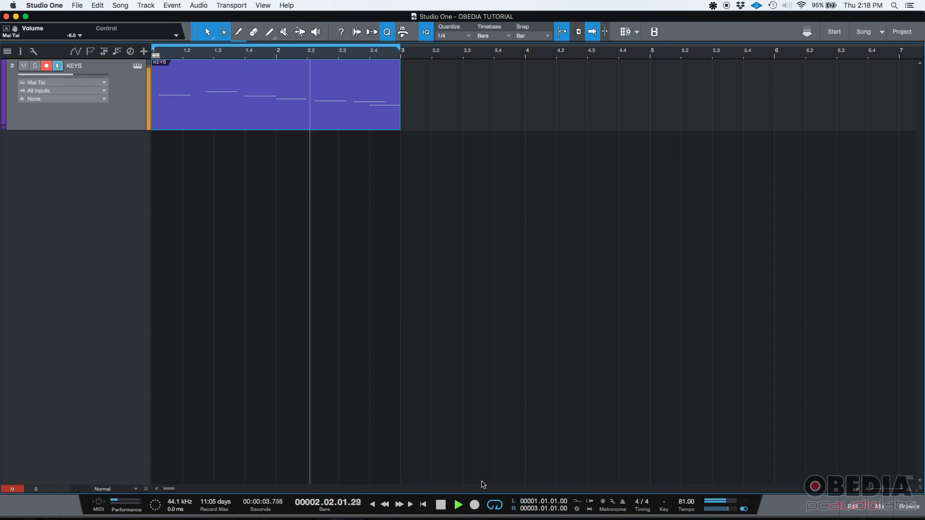
click(442, 507)
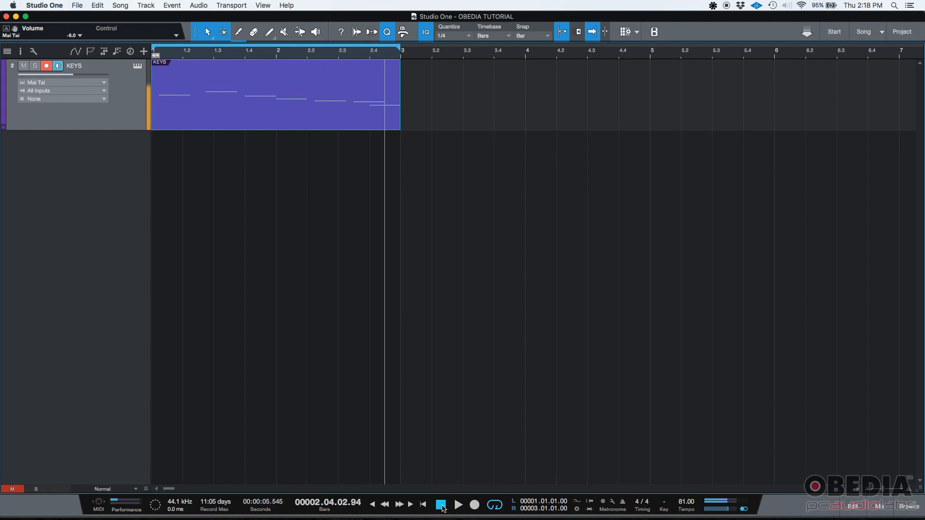
click(443, 507)
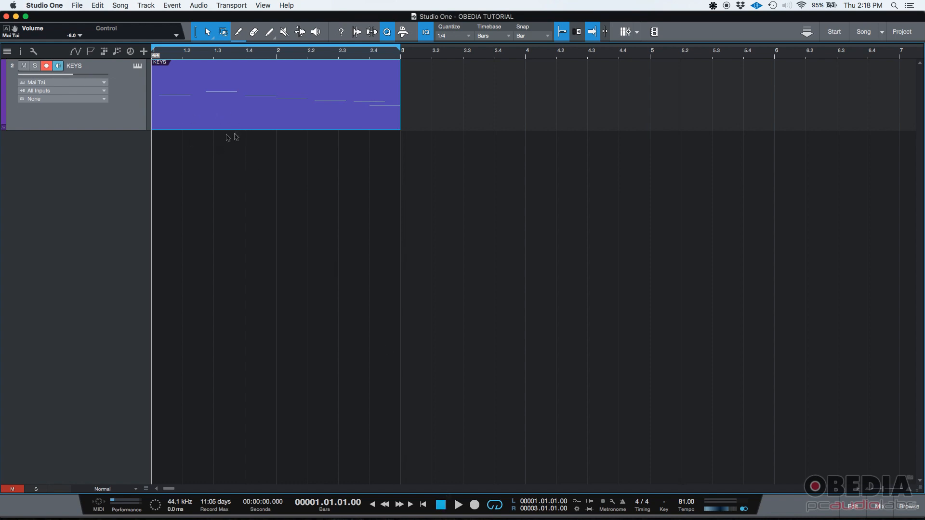
Step: Open the KEYS part in the note editor and enlarge the editor area
double_click(201, 116)
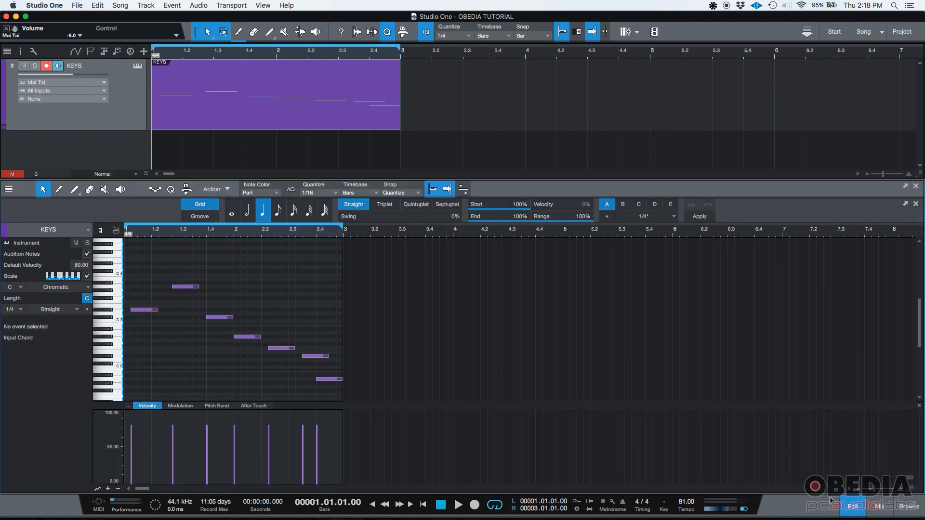
drag(644, 179, 643, 160)
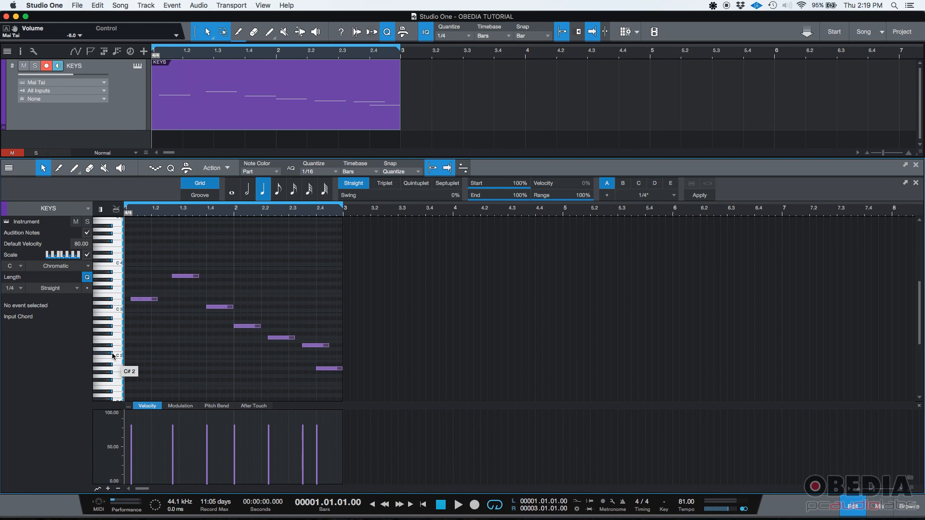
Step: Lengthen the first note, D#3, to 0.1.2.0 and trim the A3 note so it starts at 1.3.1
click(155, 299)
drag(159, 300, 179, 276)
click(185, 277)
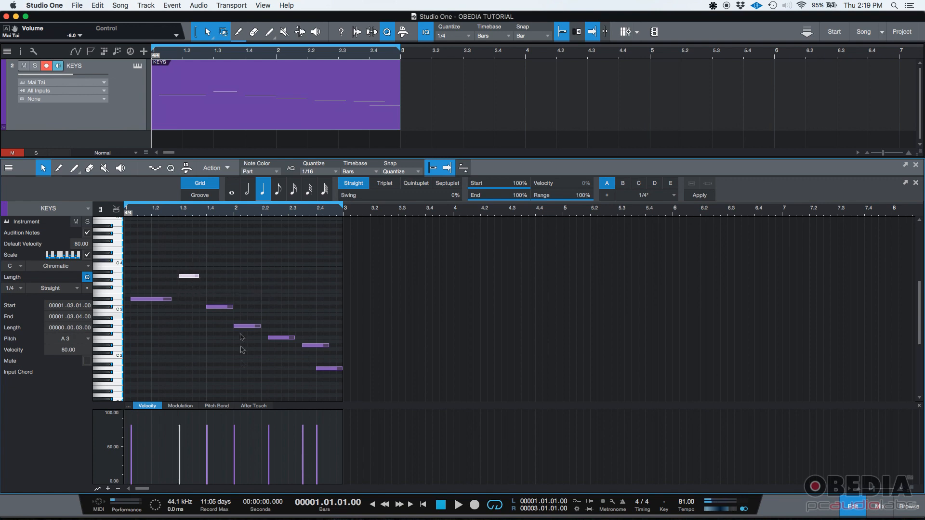
Step: Select the D#3 note and view the Modulation, Pitch Bend and After Touch lanes, returning to the Velocity lane
click(165, 300)
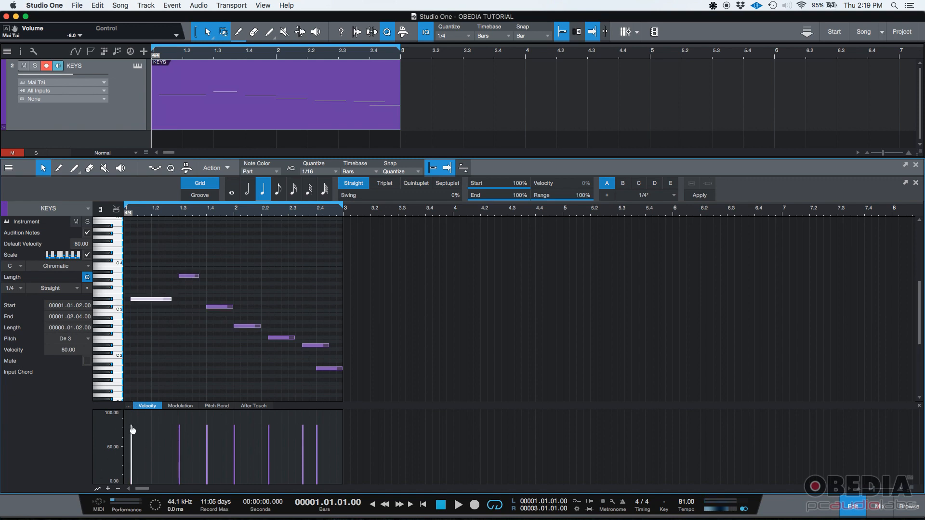
click(170, 407)
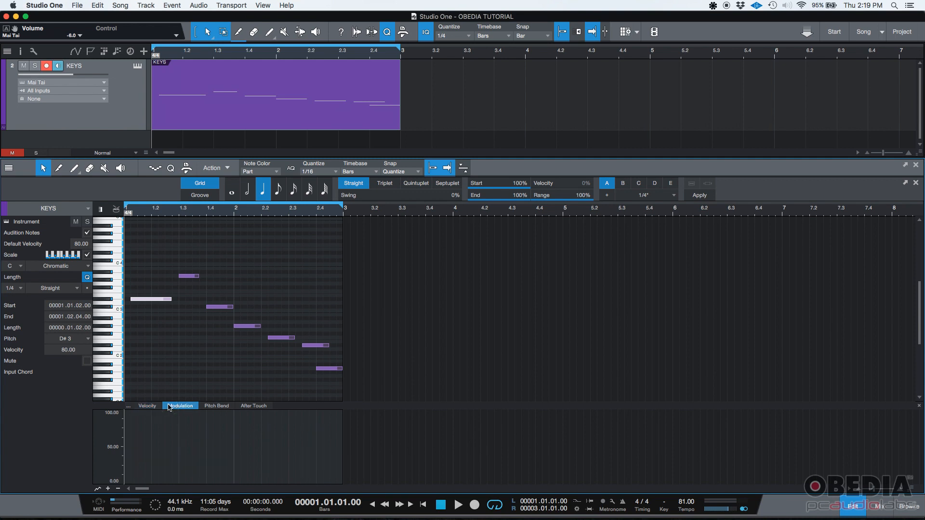
click(217, 407)
click(256, 407)
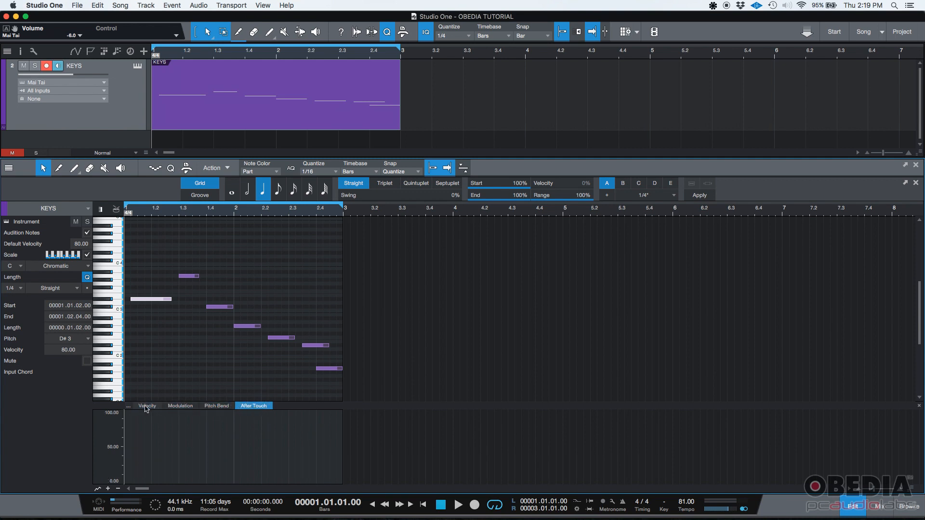
click(147, 407)
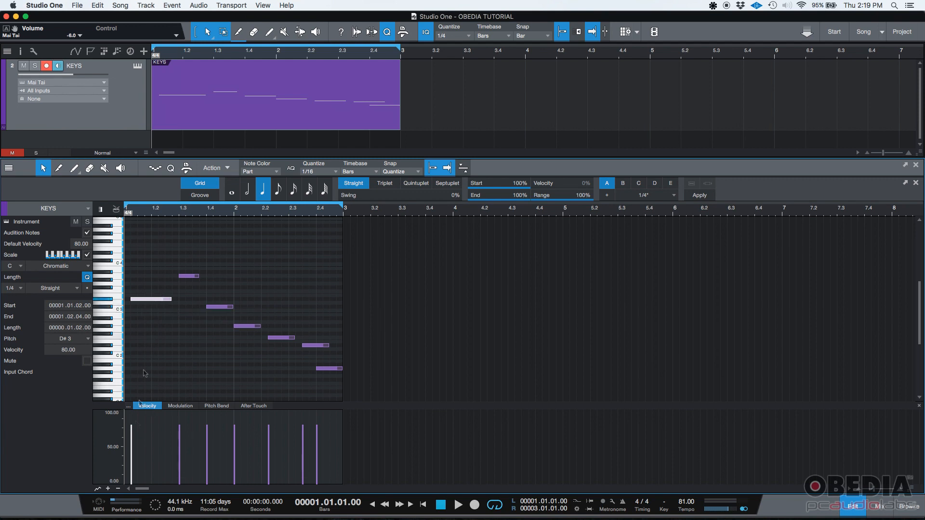
Step: Lower the D#3 note's velocity to 25 and raise the A3 note's velocity to 100
mouse_move(132, 427)
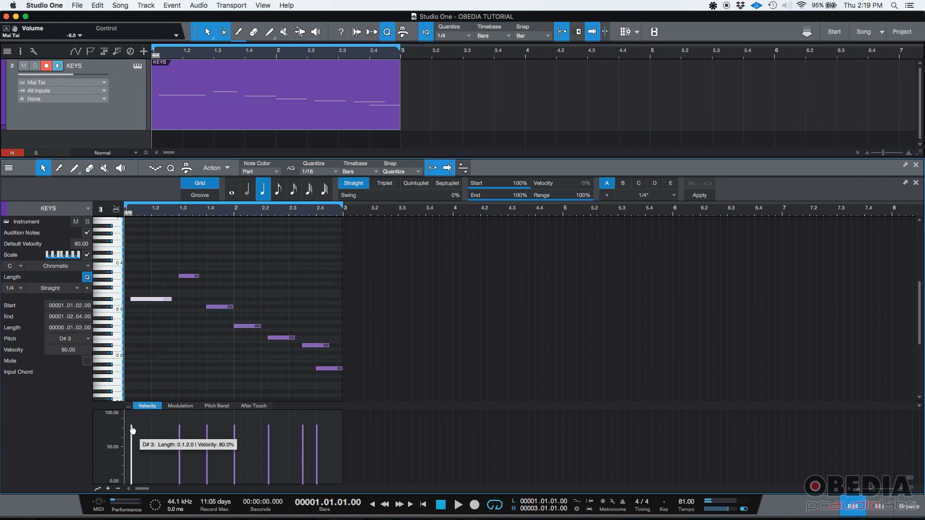
drag(133, 427, 131, 465)
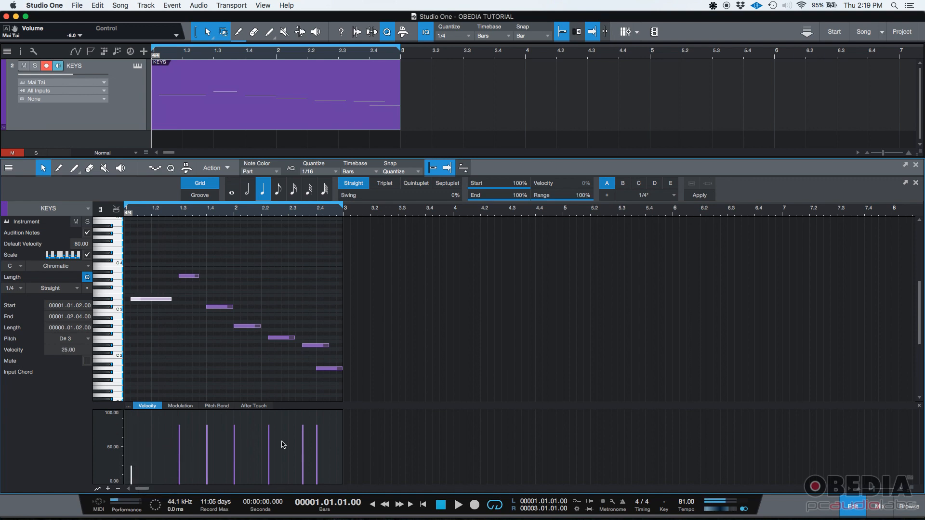
click(400, 447)
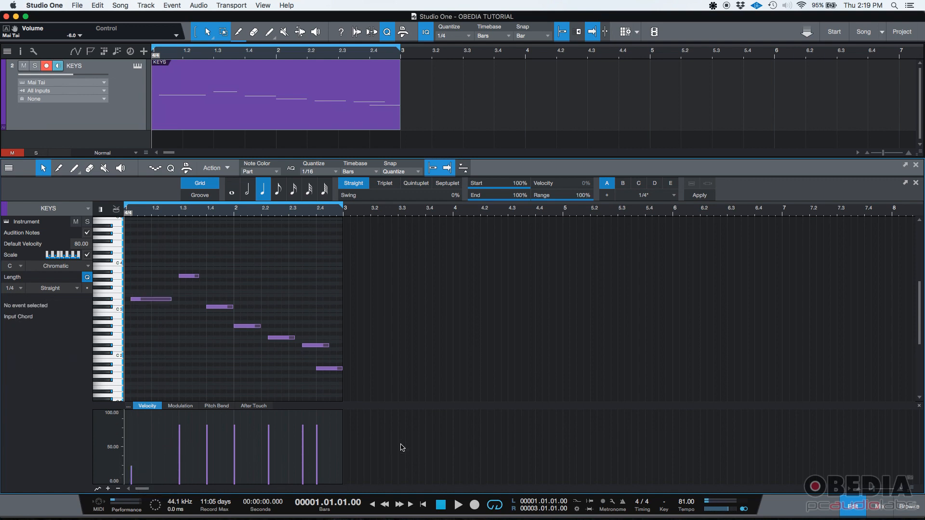
click(191, 278)
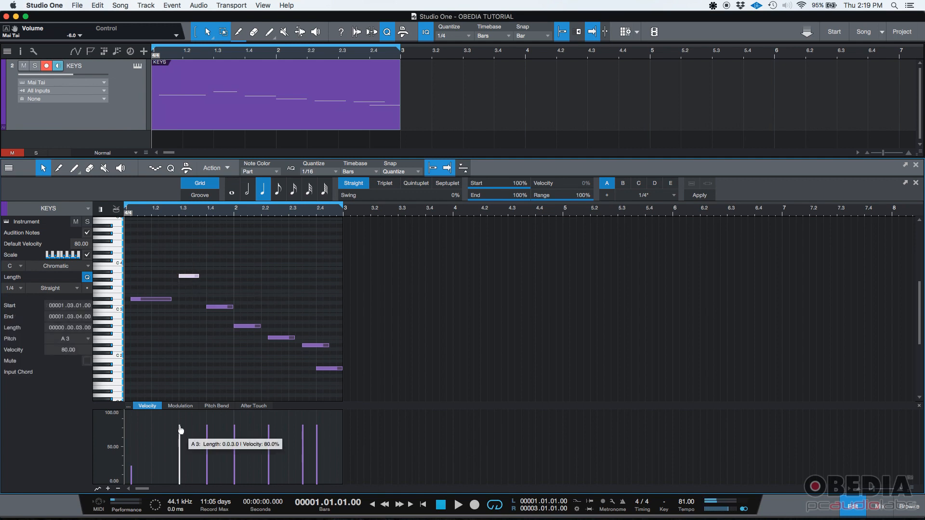
drag(181, 430, 182, 413)
click(444, 451)
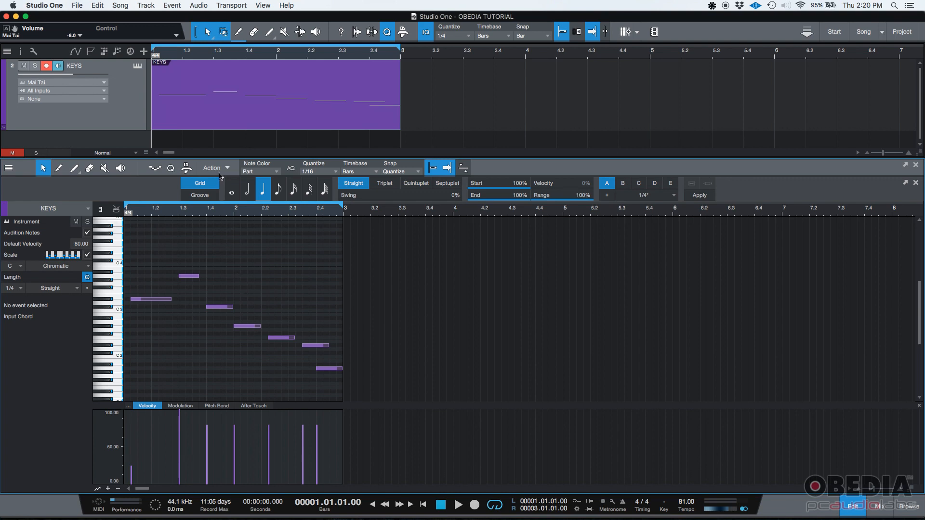
Step: Convert the KEYS instrument part to a pattern
right_click(206, 117)
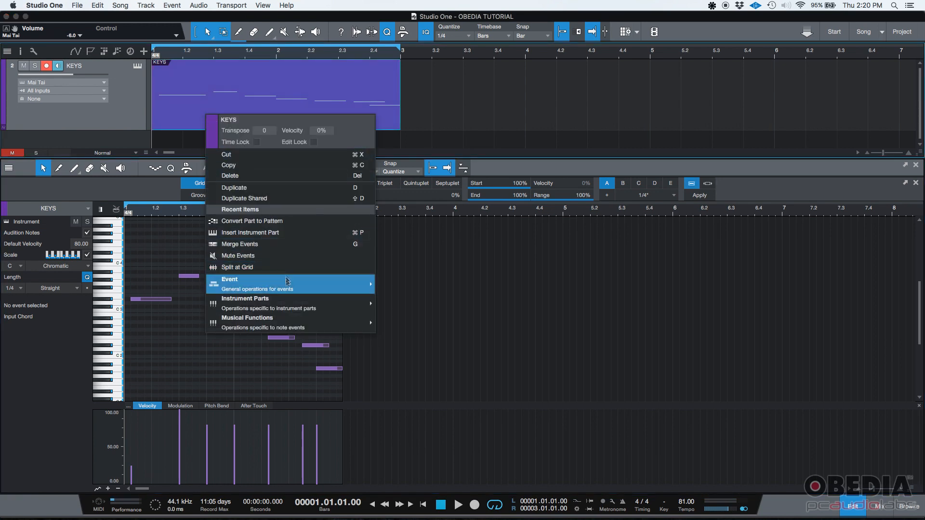
mouse_move(288, 304)
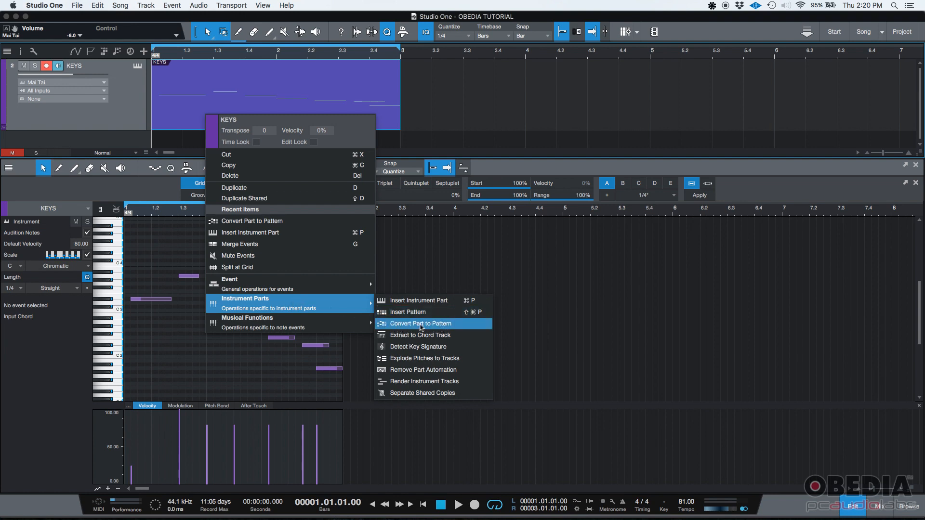
click(456, 328)
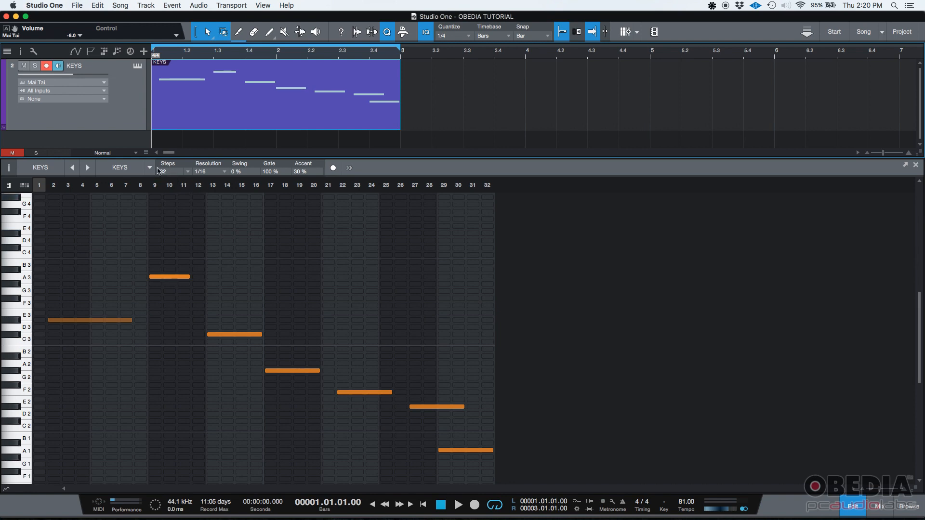
Step: Play the converted KEYS pattern, stop playback and check the pattern's Steps setting
click(456, 508)
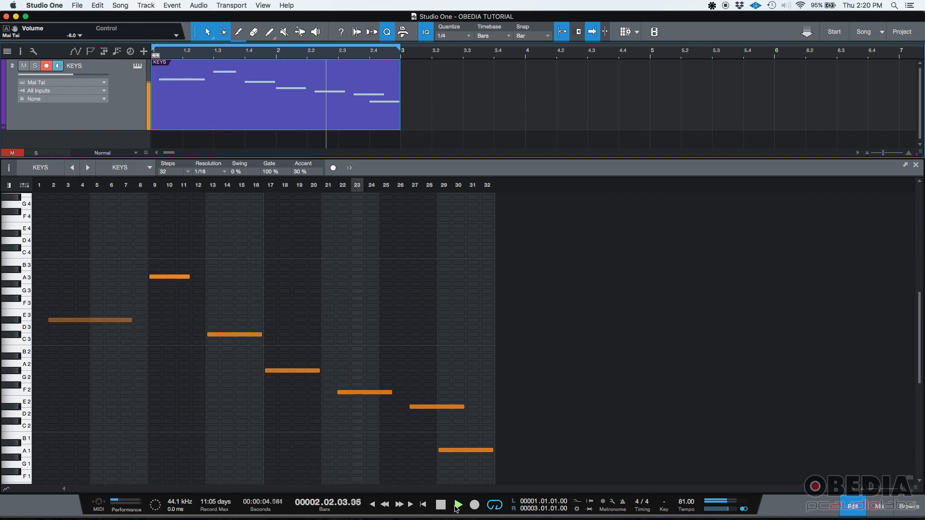
click(440, 505)
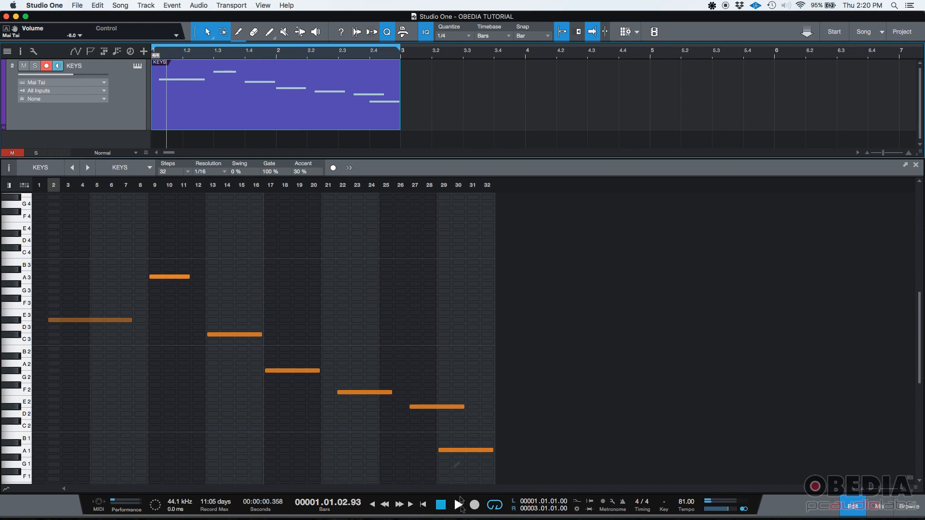
click(188, 175)
click(189, 175)
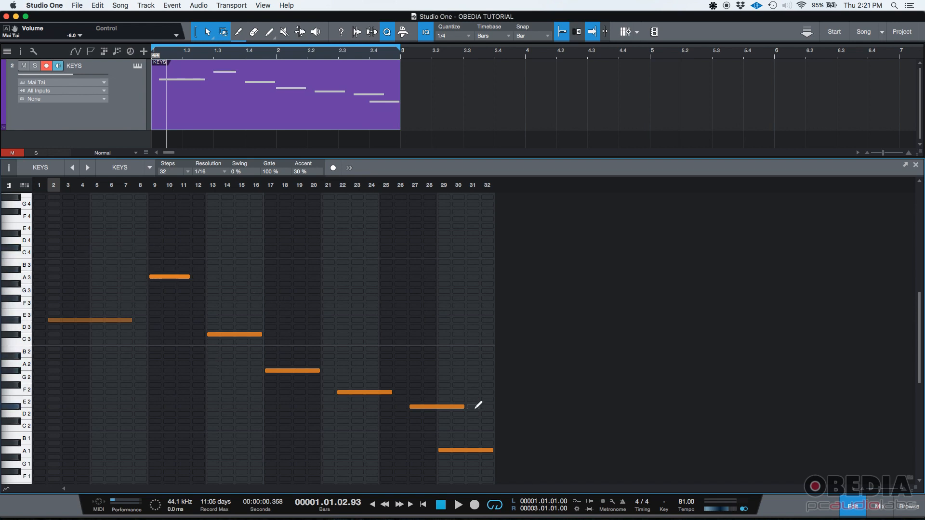
Step: Convert the KEYS pattern back to an instrument part
right_click(215, 119)
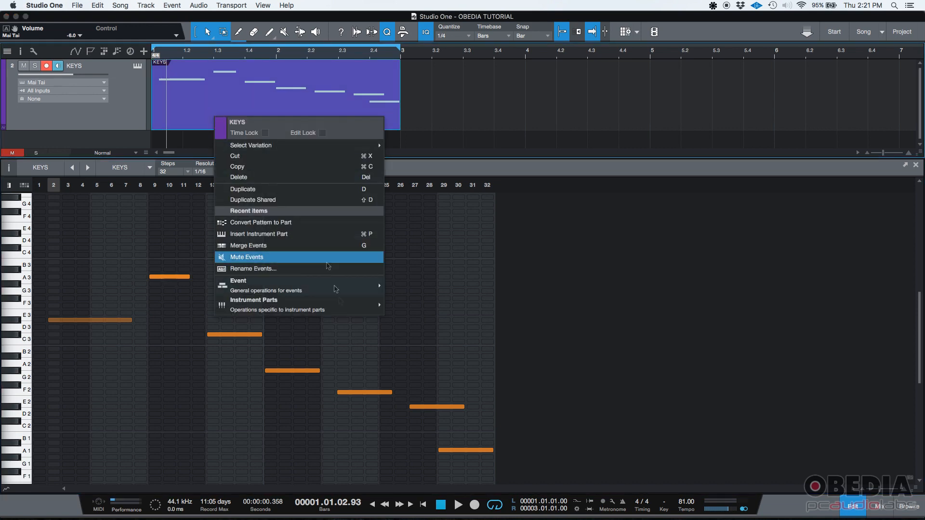
mouse_move(345, 309)
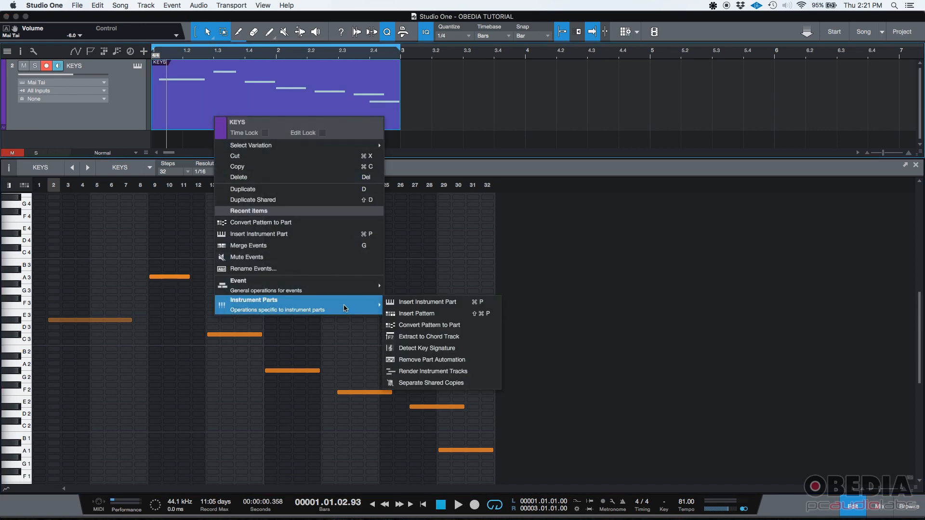
click(466, 329)
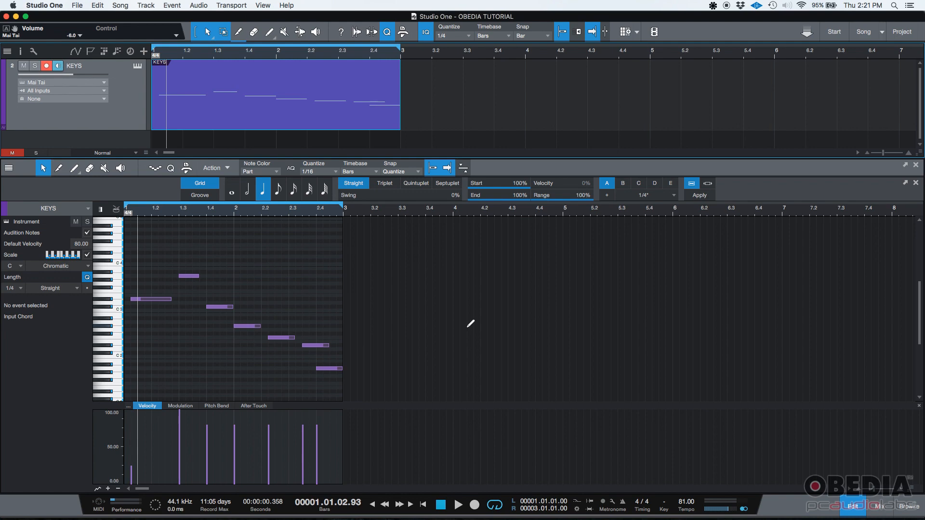
Step: Switch to Firefox with the OBEDIA website
key(super+Tab)
key(super+Tab)
key(super+Tab)
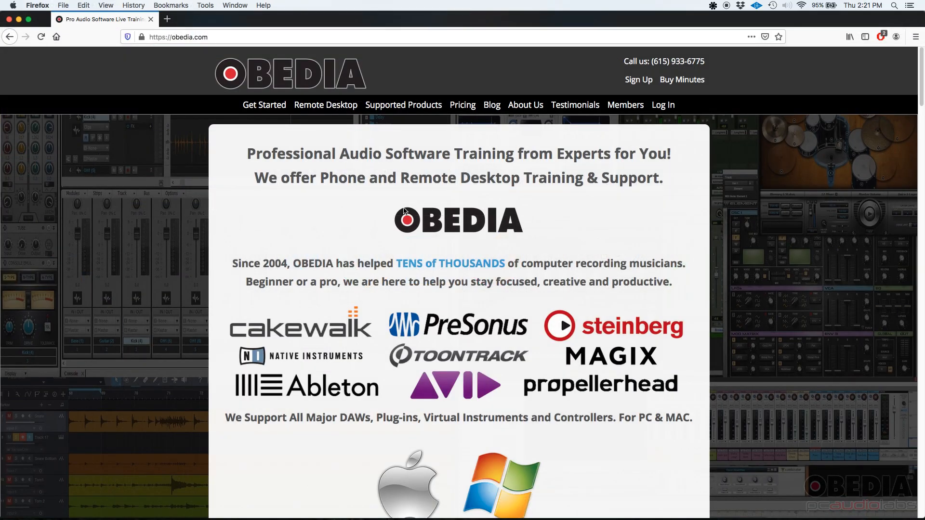